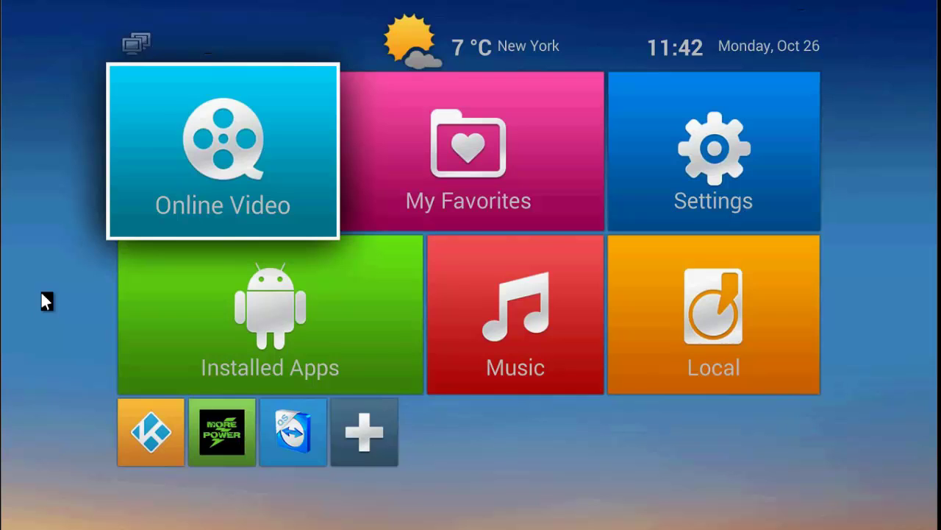
Launch Kodi from the shortcut row on the home screen.
key("Down")
key("Down")
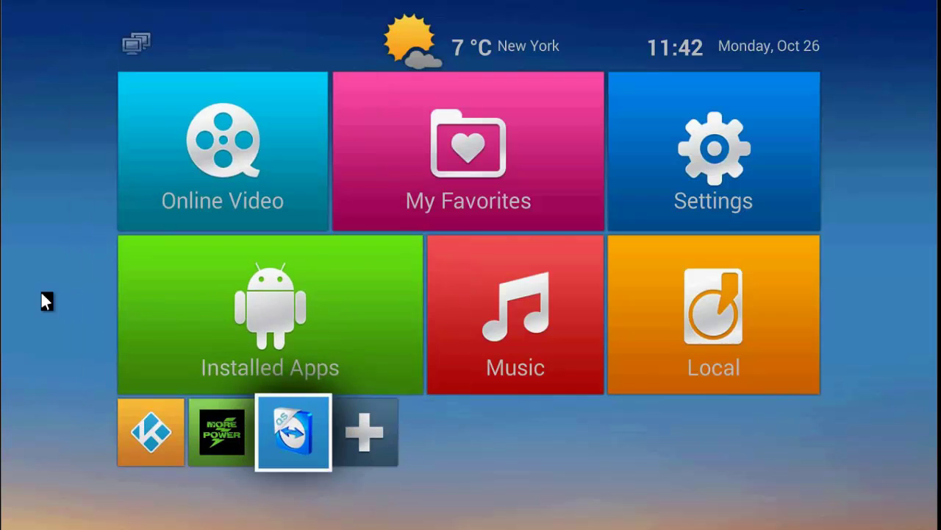
key("Left")
key("Left")
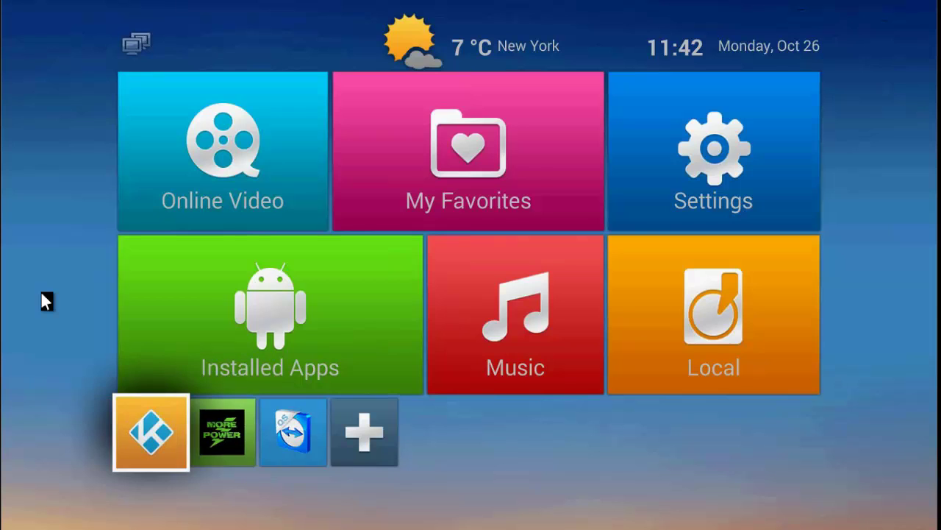
key("Return")
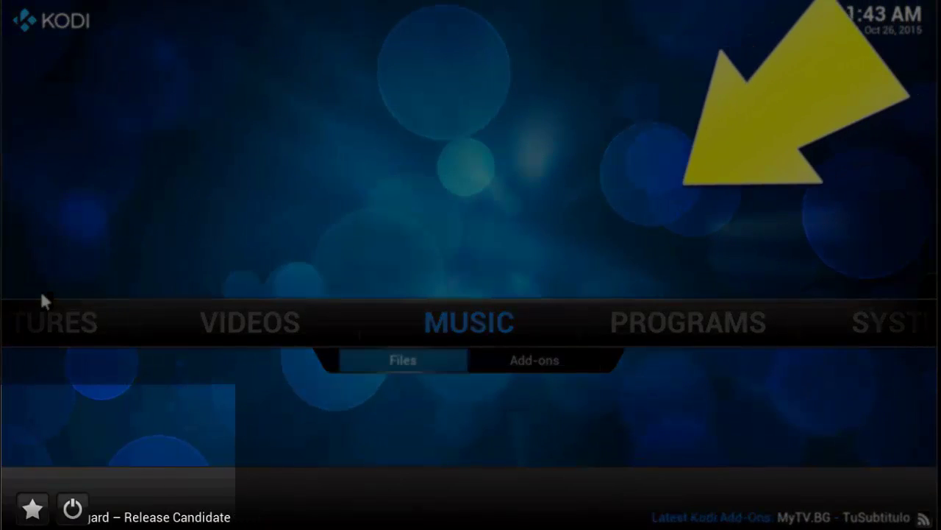
Exit Kodi through its power options to return to the home screen.
key("Down")
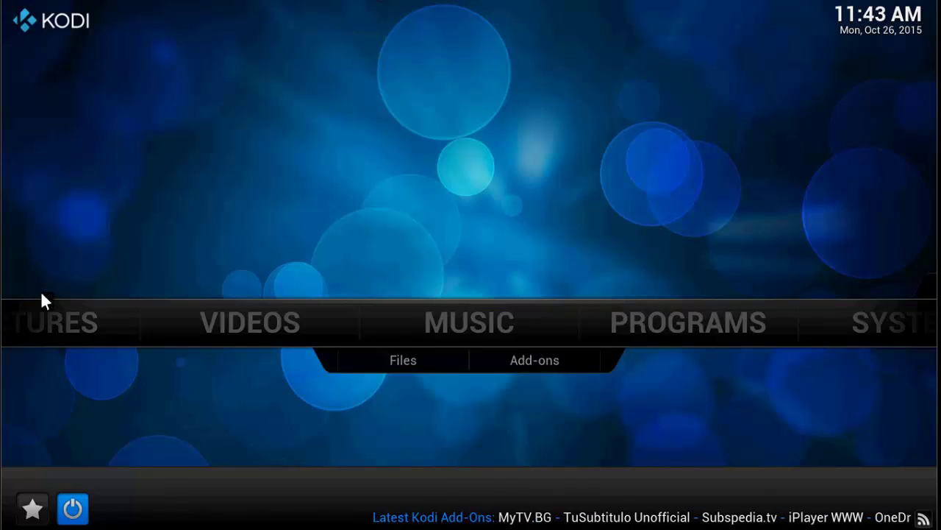
key("s")
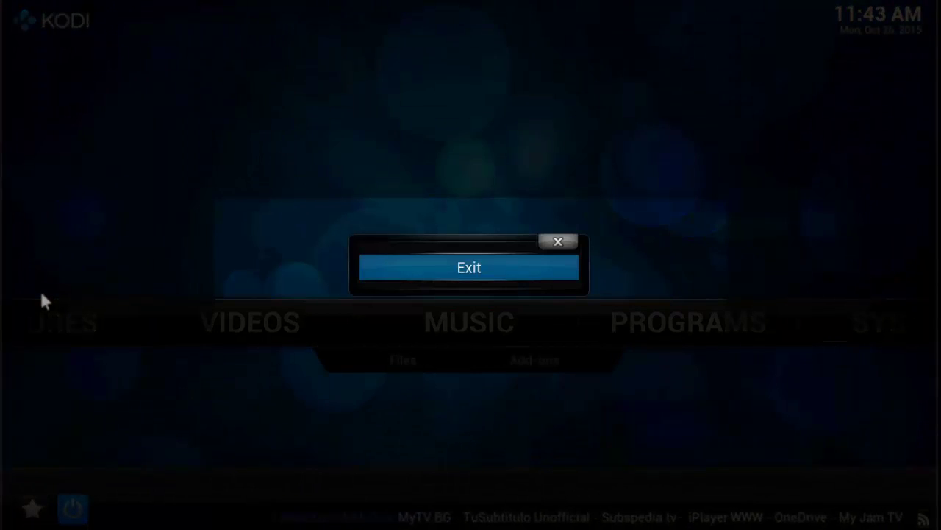
key("Return")
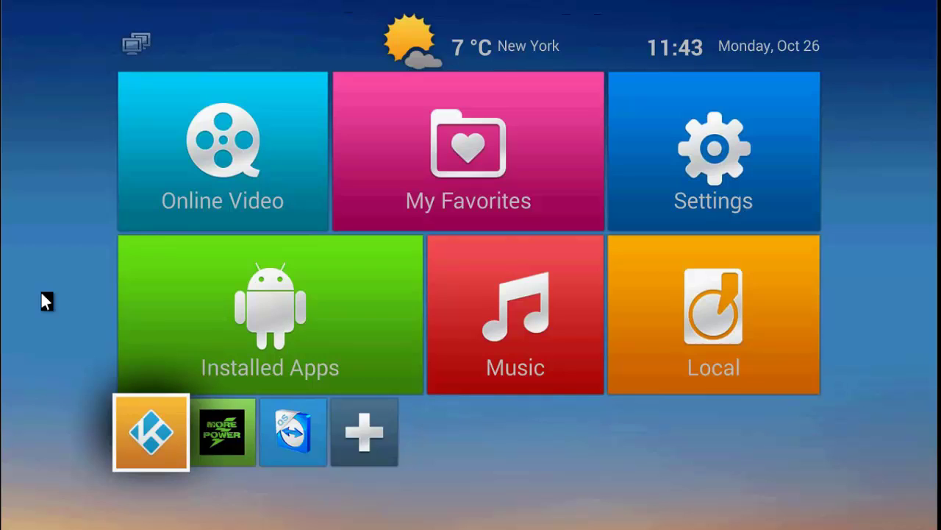
key("Right")
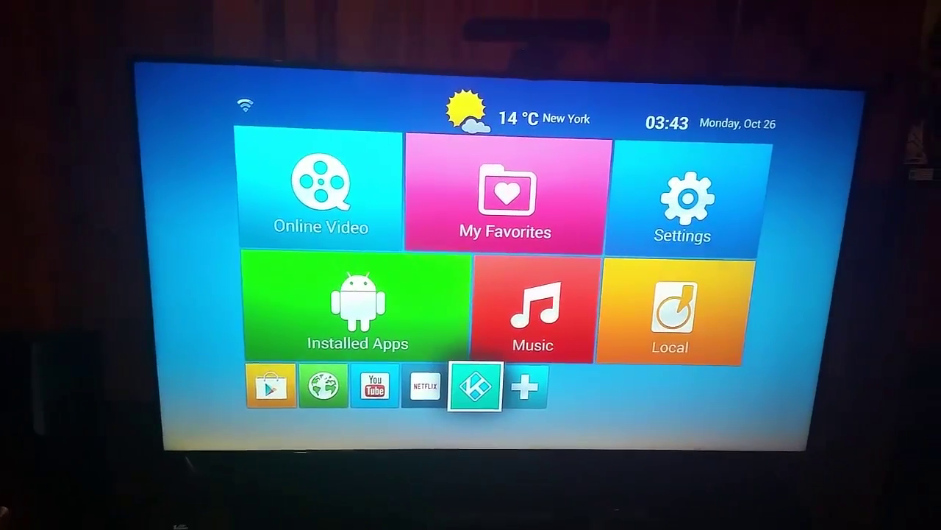
key("Left")
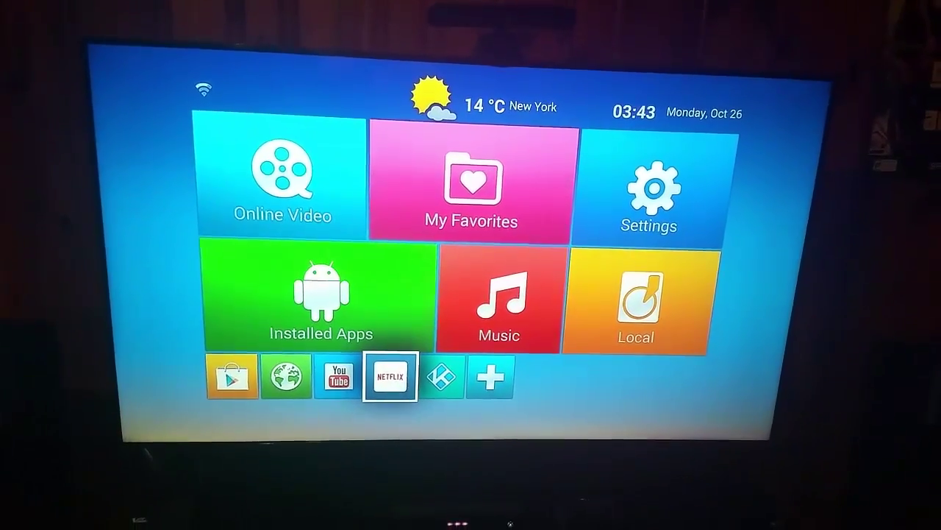
key("Left")
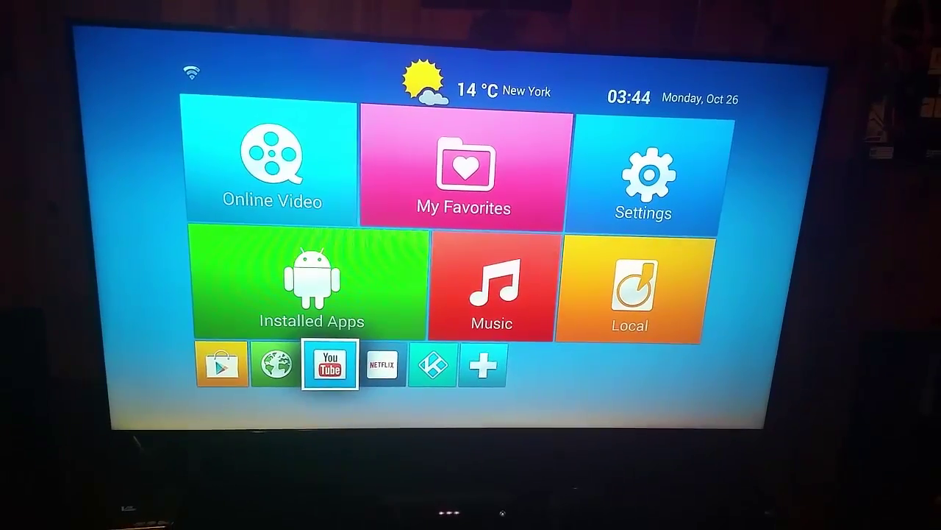
key("Right")
key("Right")
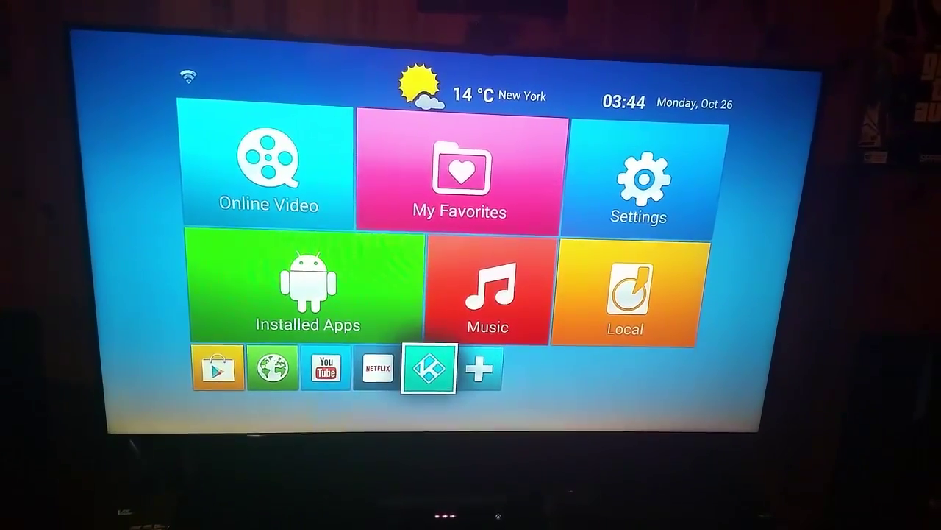
key("Right")
key("Left")
key("Left")
key("Left")
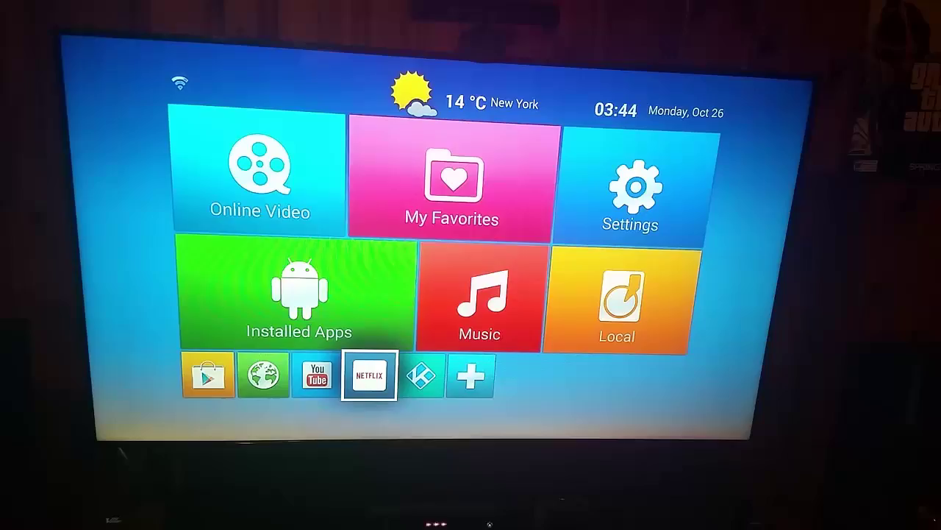
Open the Installed Apps list and look for the More Power app.
key("Up")
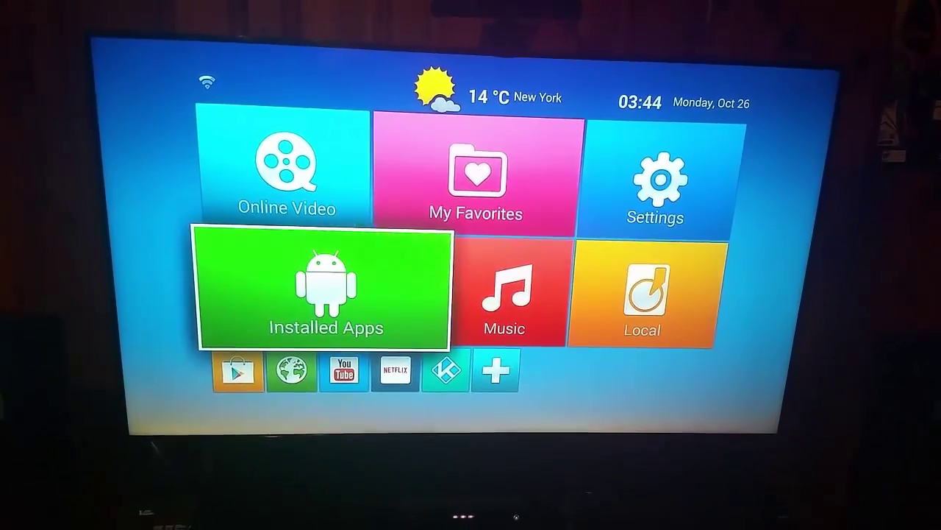
key("Return")
key("Right")
key("Right")
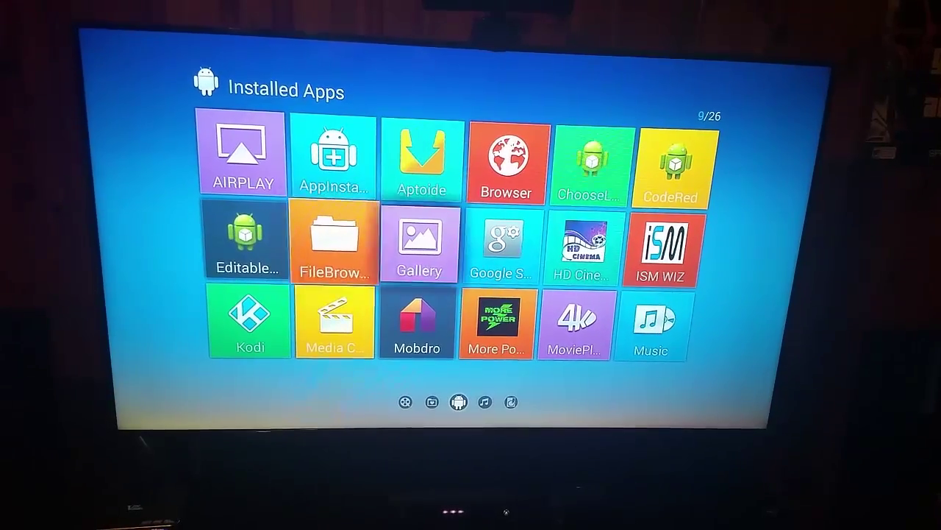
key("Right")
key("Down")
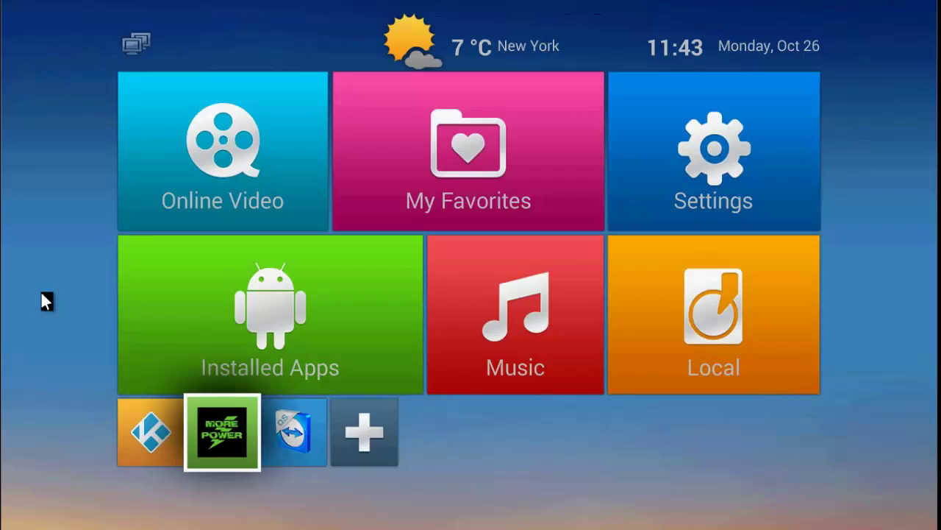
Launch More Power and restore the Kodi data from the remote server, then acknowledge completion.
key("Return")
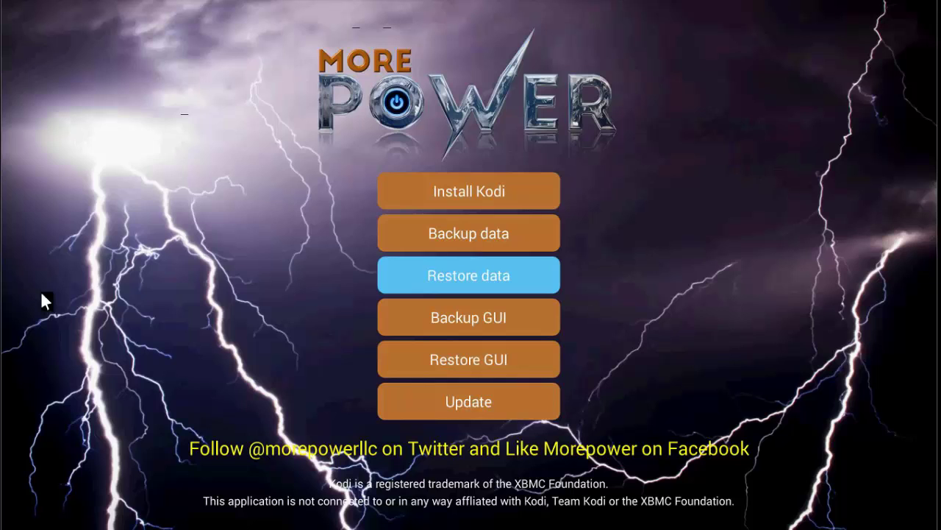
key("Return")
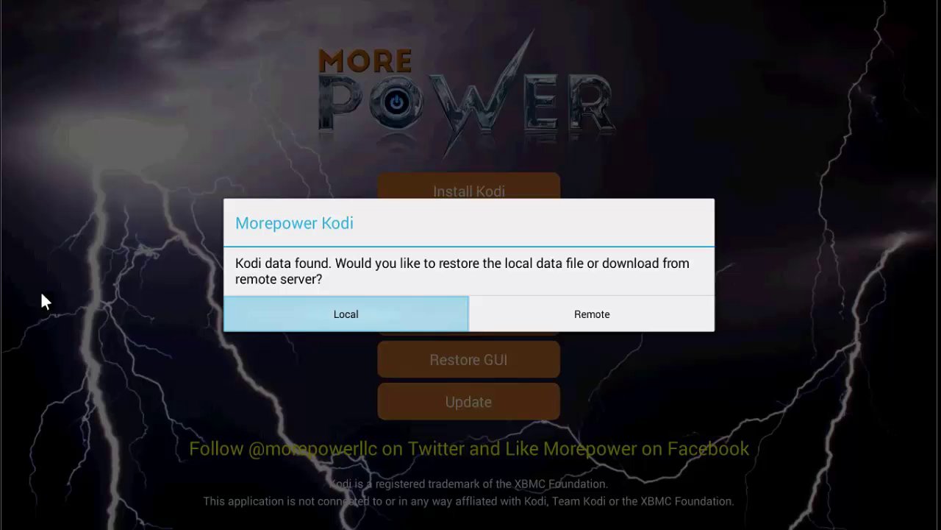
key("Right")
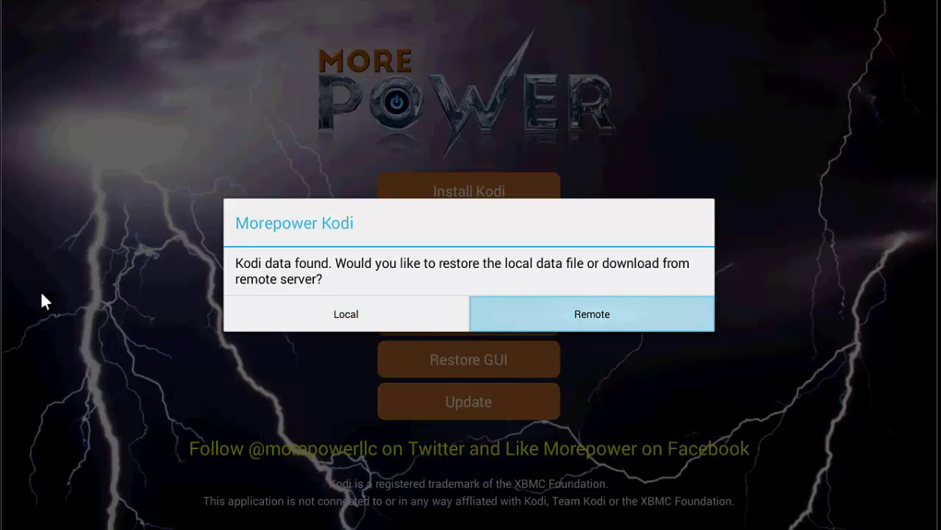
key("Return")
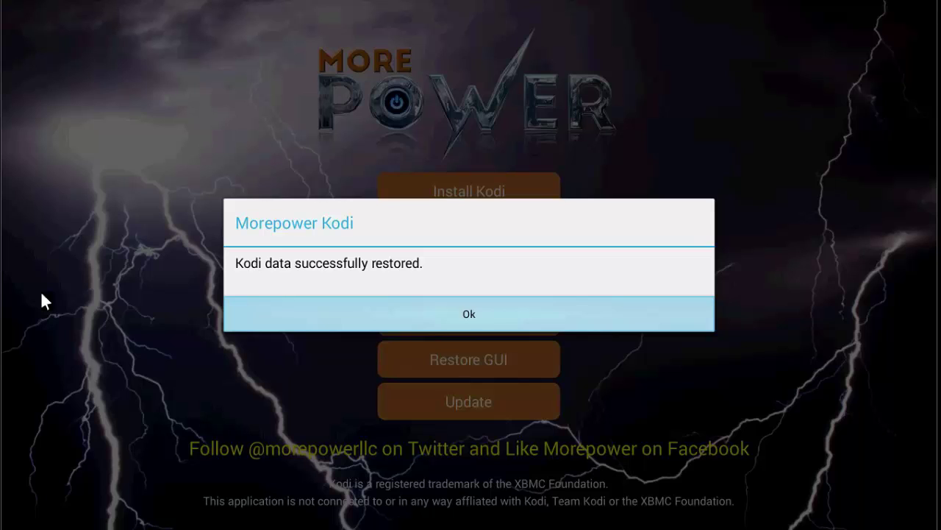
key("Return")
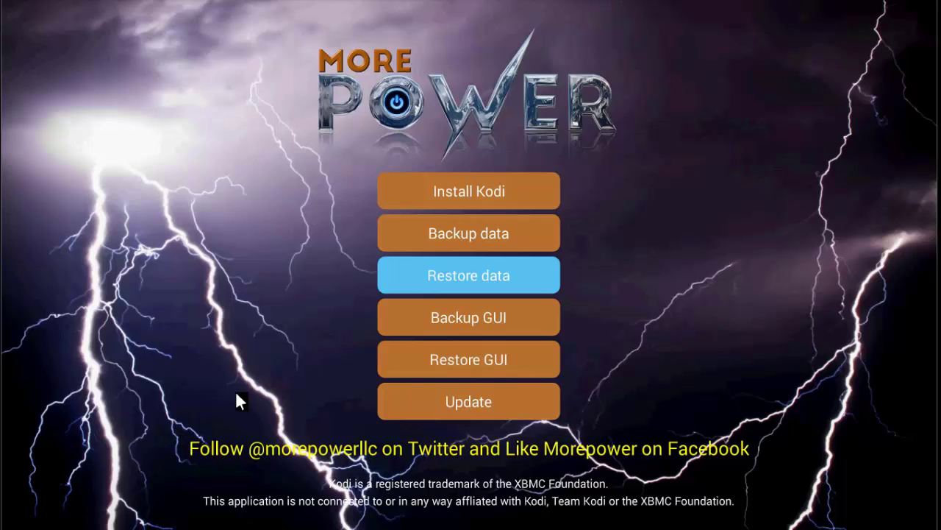
Leave More Power and select the Kodi shortcut on the home screen.
key("Escape")
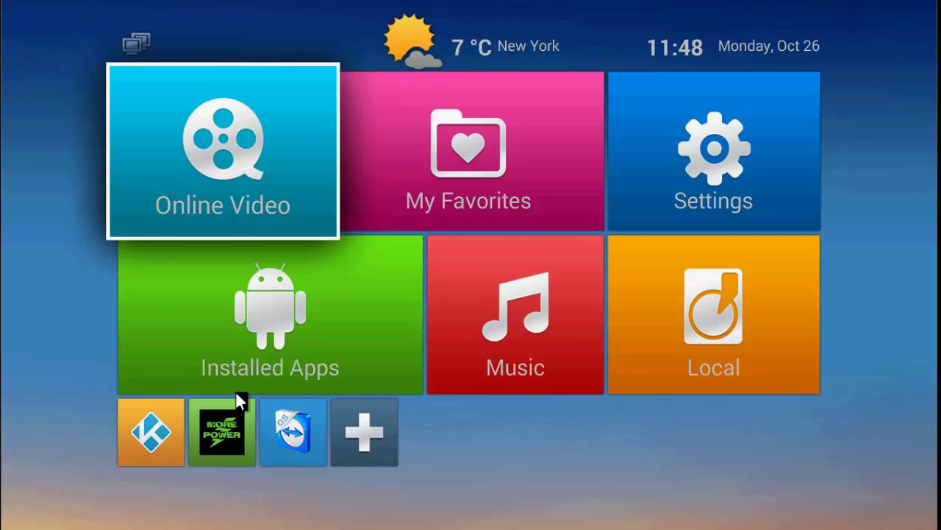
key("Down")
key("Down")
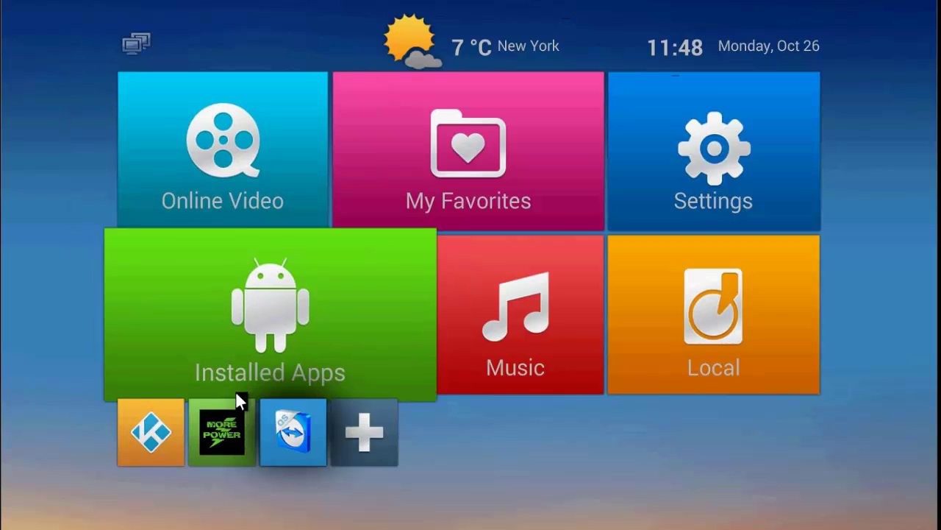
key("Left")
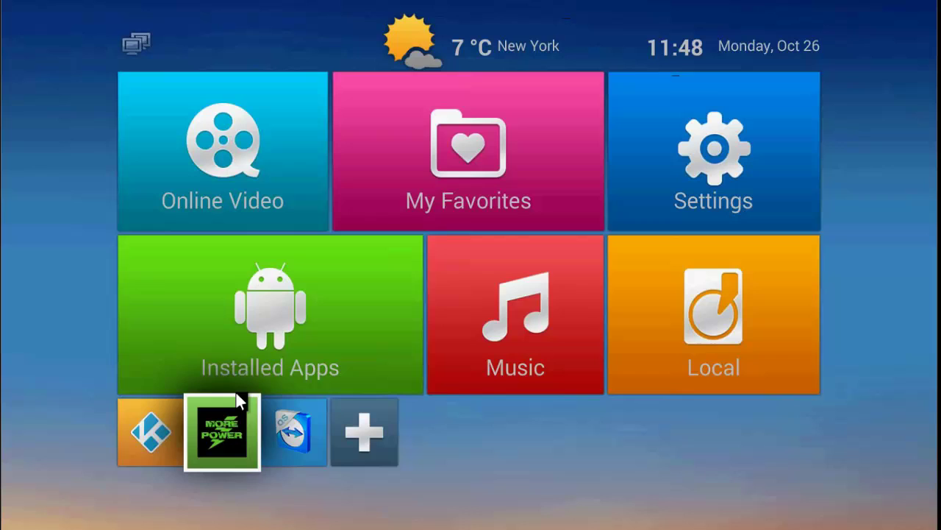
key("Left")
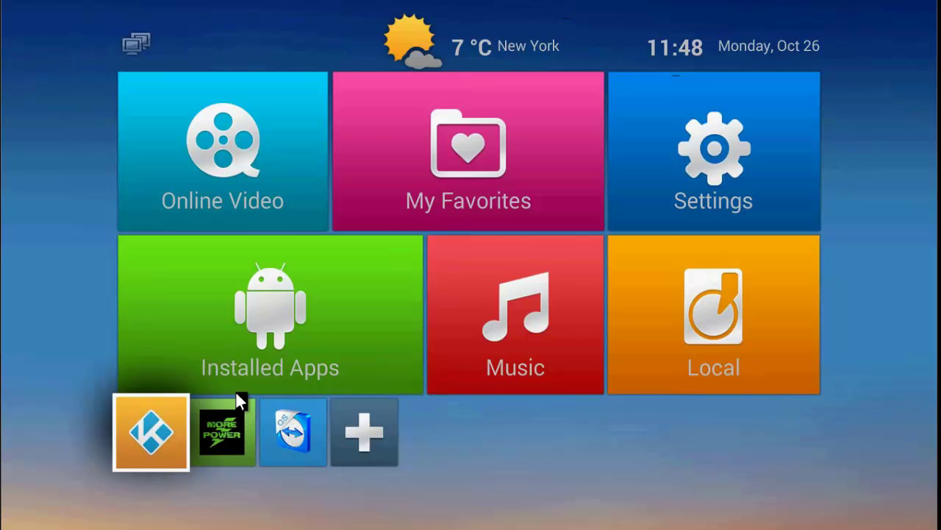